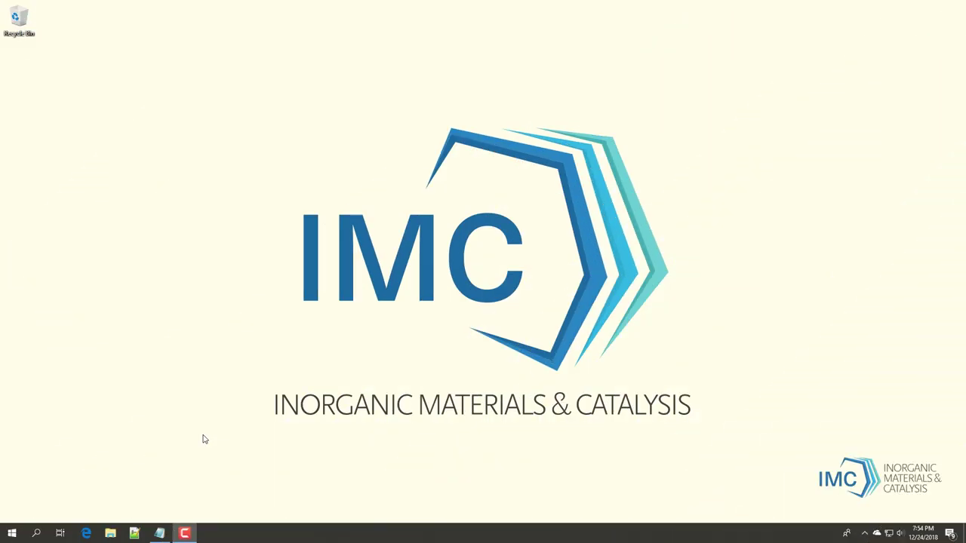
# In a new Notepad++ document, write the &compounds block for CO, O2, CO2, CO*, O*, CO2* and free sites
pyautogui.click(134, 534)
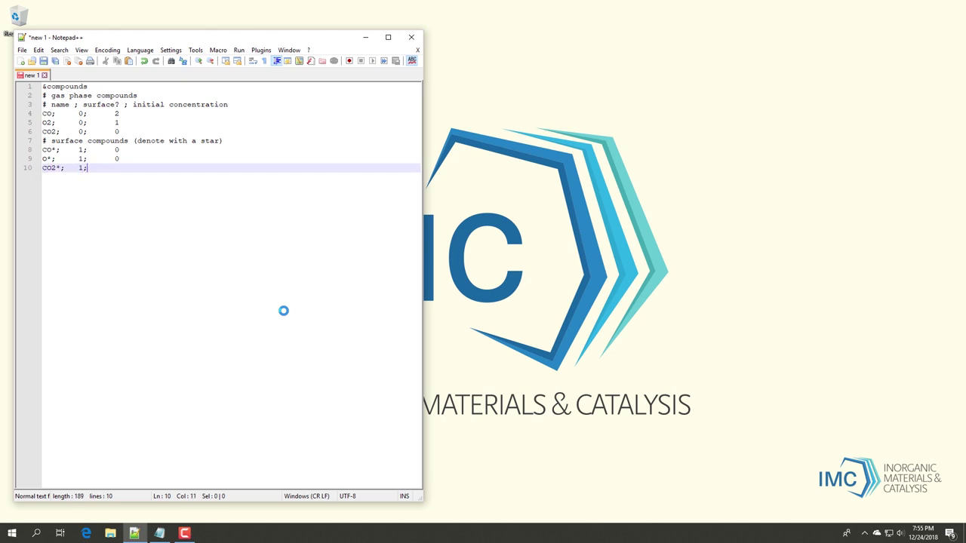
pyautogui.write('0')
pyautogui.press('Return')
pyautogui.write('# ')
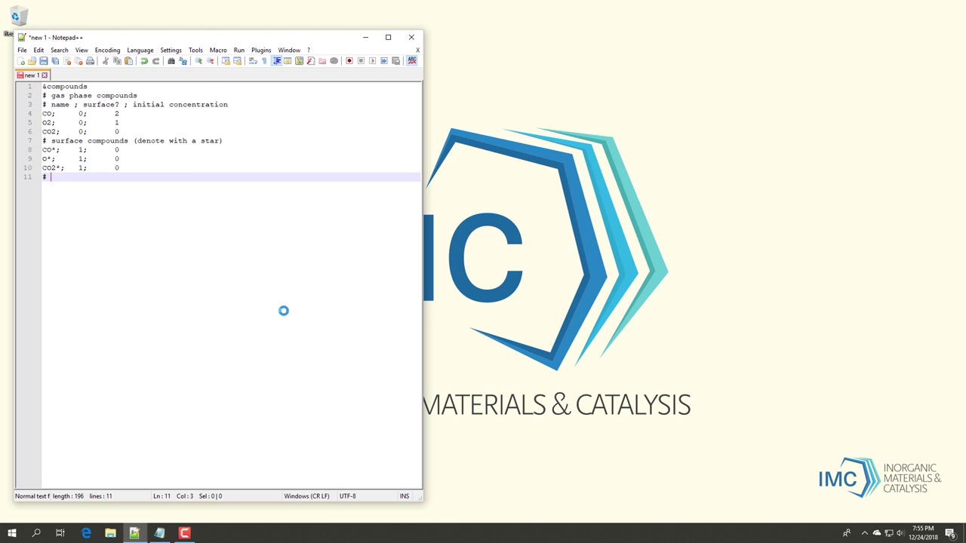
pyautogui.write('free site son the surface')
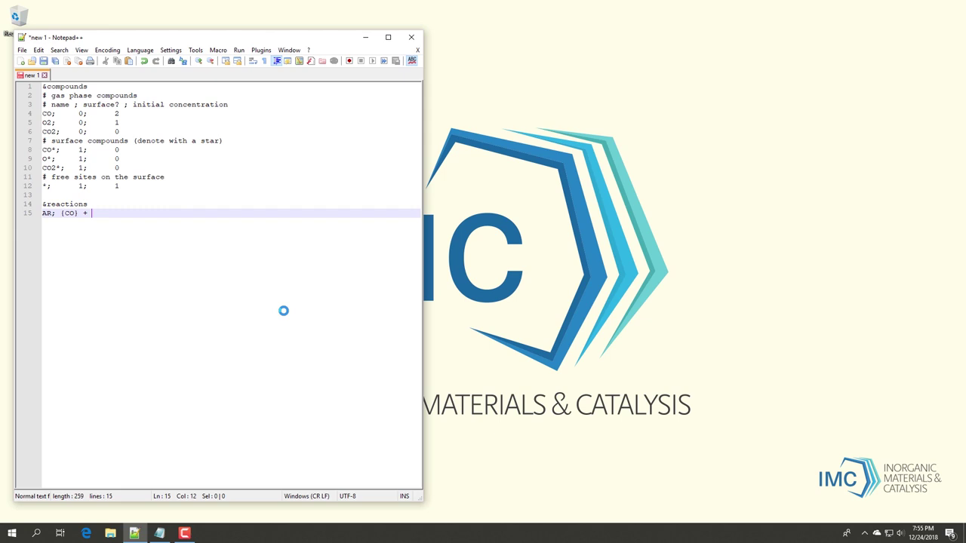
# Add the CO adsorption reaction {CO} + {*} => {CO*} with 1e9; 1e15; 0; 80e3
pyautogui.write('=> (CO')
pyautogui.press('Down')
pyautogui.press('Down')
pyautogui.press('Up')
pyautogui.press('Up')
pyautogui.write('0; 80e3')
# Add the O2 dissociative adsorption {O2} + 2{*} => 2{O*} with 1e9; 1e15; 0; 40e3
pyautogui.press('Return')
pyautogui.write('AR; {')
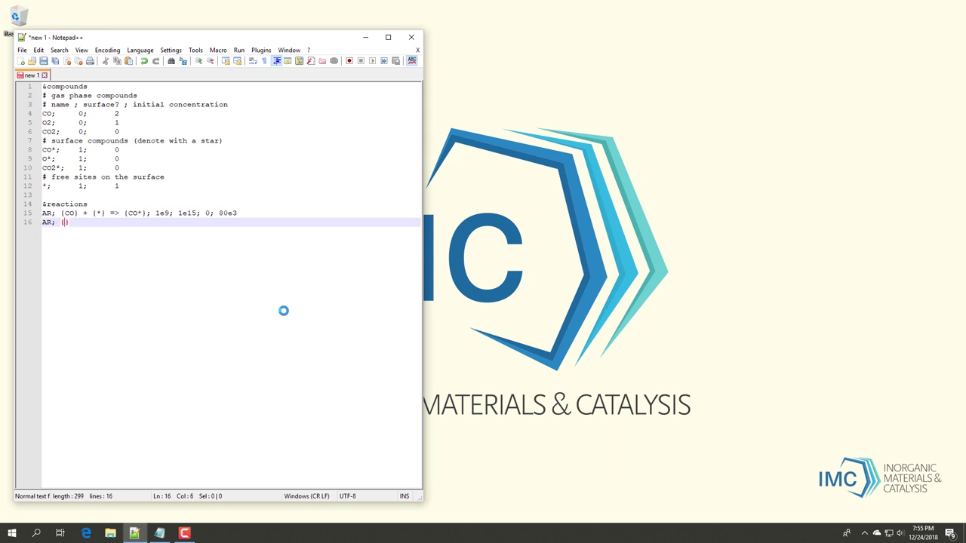
pyautogui.write('O2} + {*')
pyautogui.press('Left')
pyautogui.press('Left')
pyautogui.write('2')
pyautogui.press('End')
pyautogui.write('=> 2')
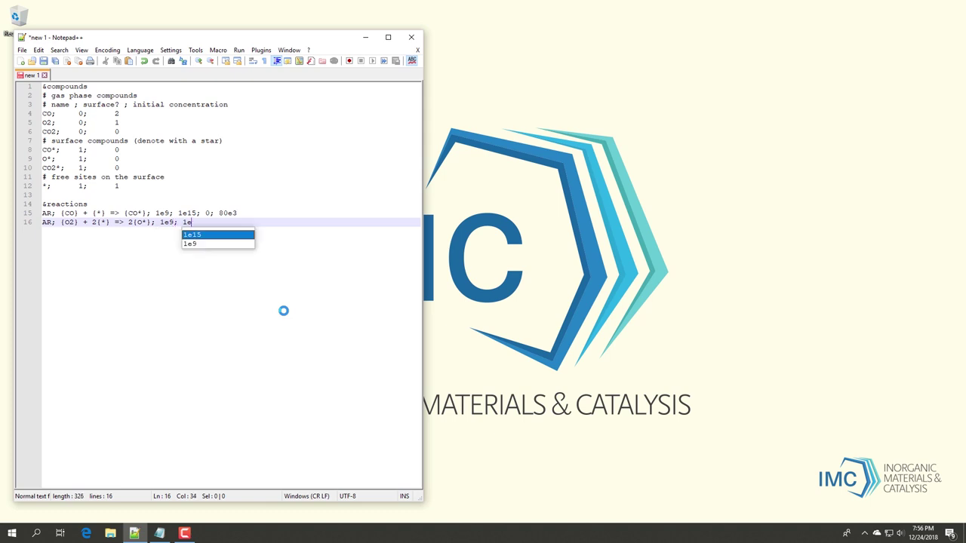
pyautogui.write('0; 40e3')
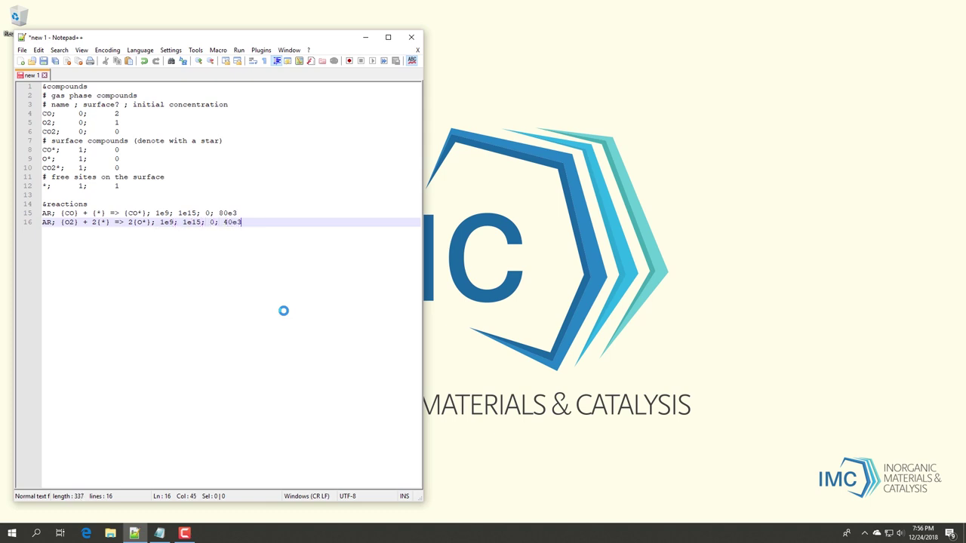
# Duplicate the O2 line and edit the copy into CO2 adsorption, {CO2} + {*} => {CO2*}
pyautogui.hotkey('shift', 'Home')
pyautogui.hotkey('ctrl', 'c')
pyautogui.press('End')
pyautogui.press('Return')
pyautogui.hotkey('ctrl', 'v')
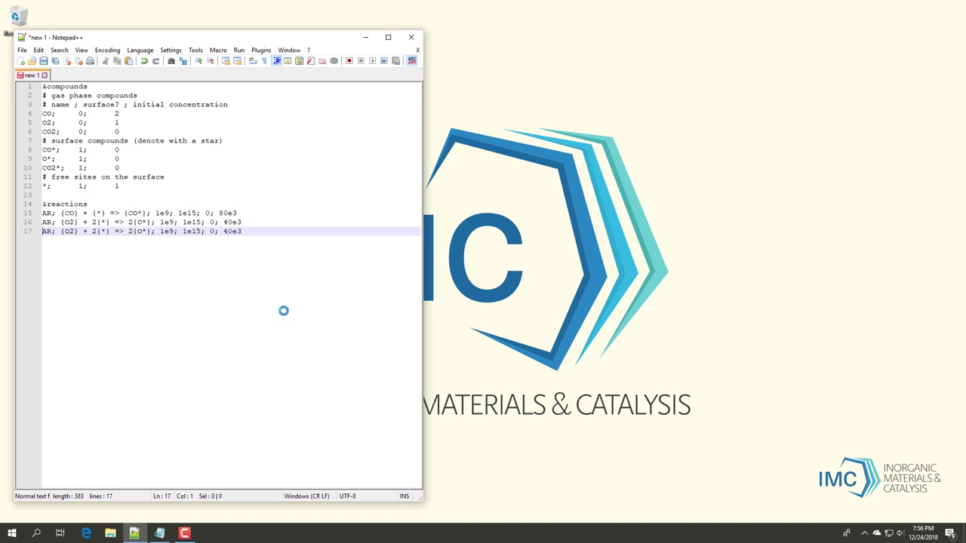
pyautogui.press('Home')
pyautogui.press('Right')
pyautogui.press('Right')
pyautogui.press('Right')
pyautogui.press('Right')
pyautogui.press('Right')
pyautogui.write('C')
pyautogui.press('Right')
pyautogui.press('Right')
pyautogui.press('Right')
pyautogui.press('Right')
pyautogui.press('Right')
pyautogui.press('Right')
pyautogui.press('Right')
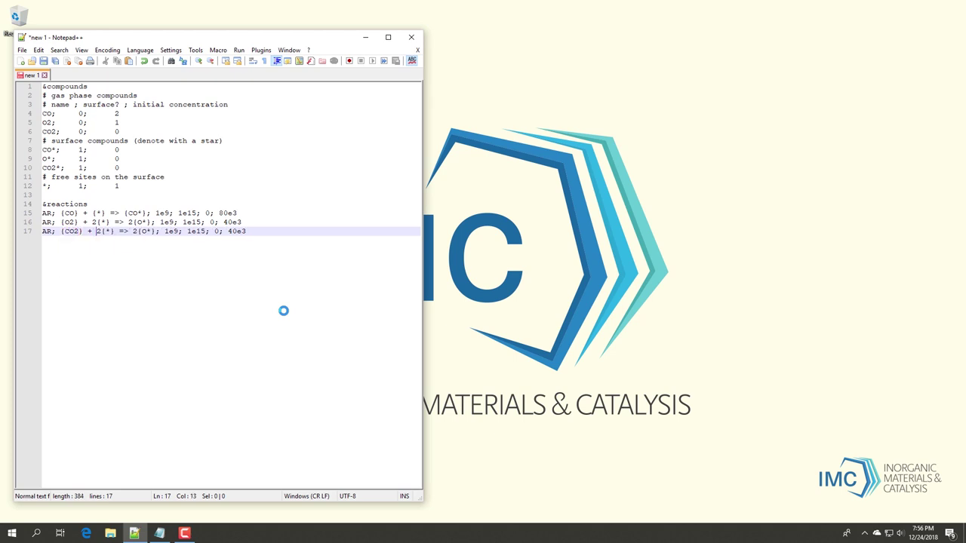
pyautogui.press('Delete')
pyautogui.press('Right')
pyautogui.press('Right')
pyautogui.press('Right')
pyautogui.press('Right')
pyautogui.press('Right')
pyautogui.press('Right')
pyautogui.press('Right')
pyautogui.press('Right')
pyautogui.press('Right')
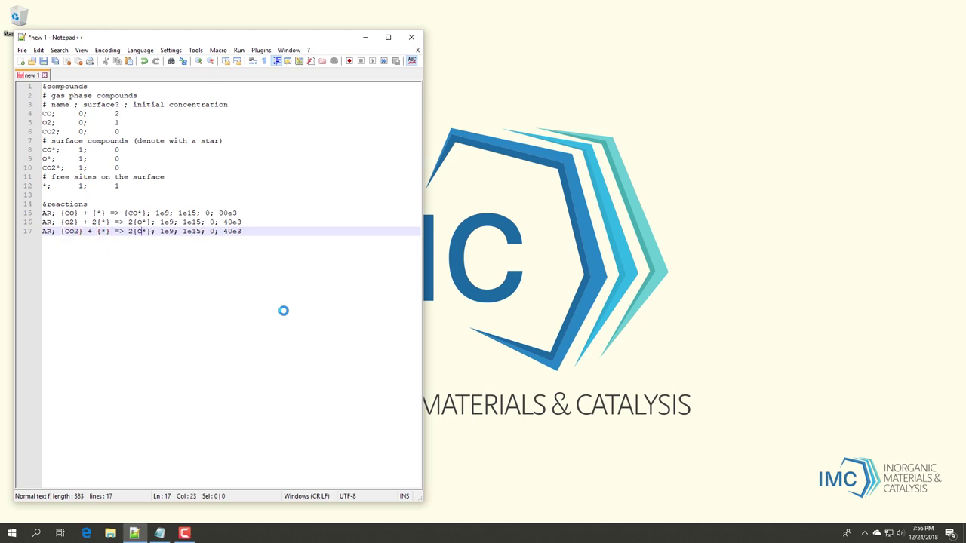
pyautogui.write('C')
pyautogui.press('Left')
pyautogui.press('Left')
pyautogui.press('BackSpace')
pyautogui.press('Right')
pyautogui.press('Right')
pyautogui.press('Right')
pyautogui.write('2')
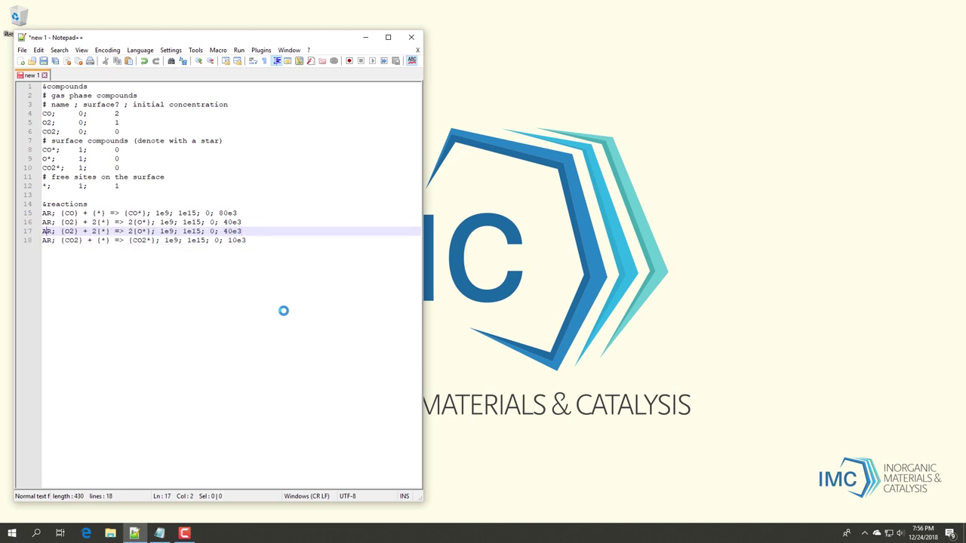
# Rewrite another copied line as the surface reaction {CO*} + {O*} => {CO2*}
pyautogui.press('Home')
pyautogui.press('Right')
pyautogui.press('Right')
pyautogui.press('Right')
pyautogui.press('Right')
pyautogui.press('Right')
pyautogui.press('Delete')
pyautogui.press('Delete')
pyautogui.write('CO')
pyautogui.press('Right')
pyautogui.press('Right')
pyautogui.press('Delete')
pyautogui.press('Right')
pyautogui.write('O')
pyautogui.press('Left')
pyautogui.press('Left')
pyautogui.press('Left')
pyautogui.press('Left')
pyautogui.press('Left')
pyautogui.write('*')
pyautogui.press('Right')
pyautogui.press('Right')
pyautogui.press('Right')
pyautogui.press('Right')
pyautogui.press('Right')
pyautogui.press('Right')
pyautogui.press('Right')
pyautogui.press('Right')
pyautogui.press('Right')
pyautogui.press('Right')
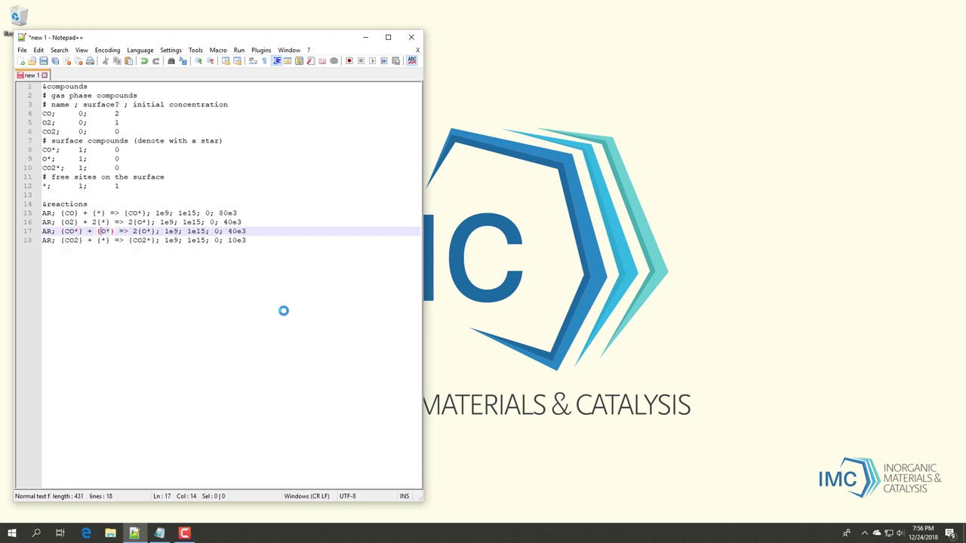
pyautogui.press('Right')
pyautogui.press('Right')
pyautogui.press('Delete')
pyautogui.press('Right')
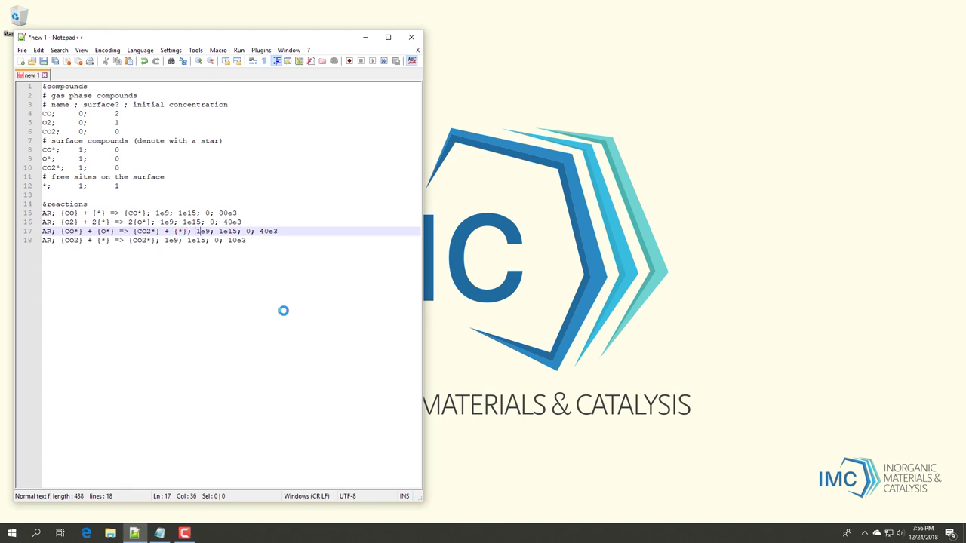
# Change the surface reaction's prefactor exponents to 13 and its barrier to 80e3
pyautogui.press('Right')
pyautogui.press('Delete')
pyautogui.write('13')
pyautogui.press('Delete')
pyautogui.write('3')
pyautogui.press('Right')
pyautogui.press('Right')
pyautogui.press('Delete')
pyautogui.write('80e3')
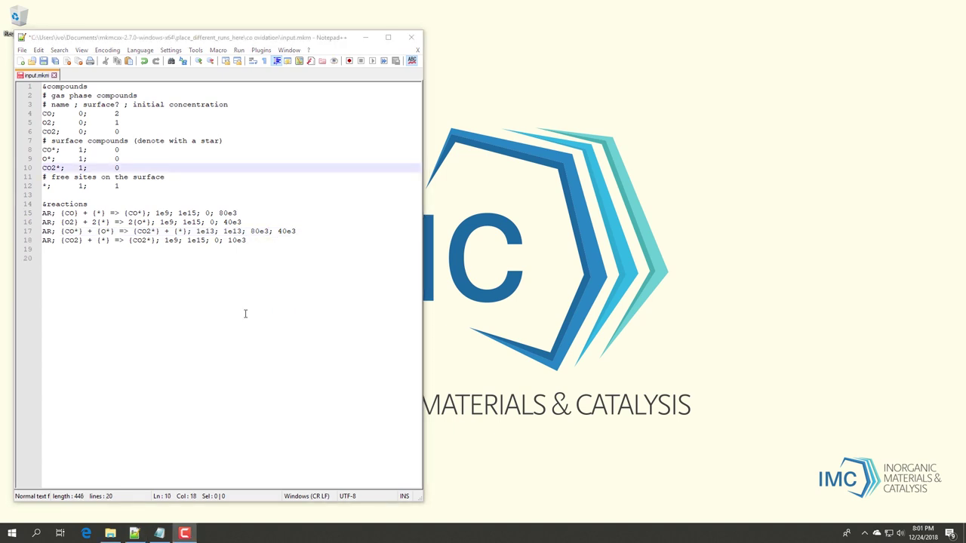
# Add a &settings section with TYPE = SEQUENCERUN and PRESSURE = 1, commented as pressure in bar
pyautogui.click(246, 314)
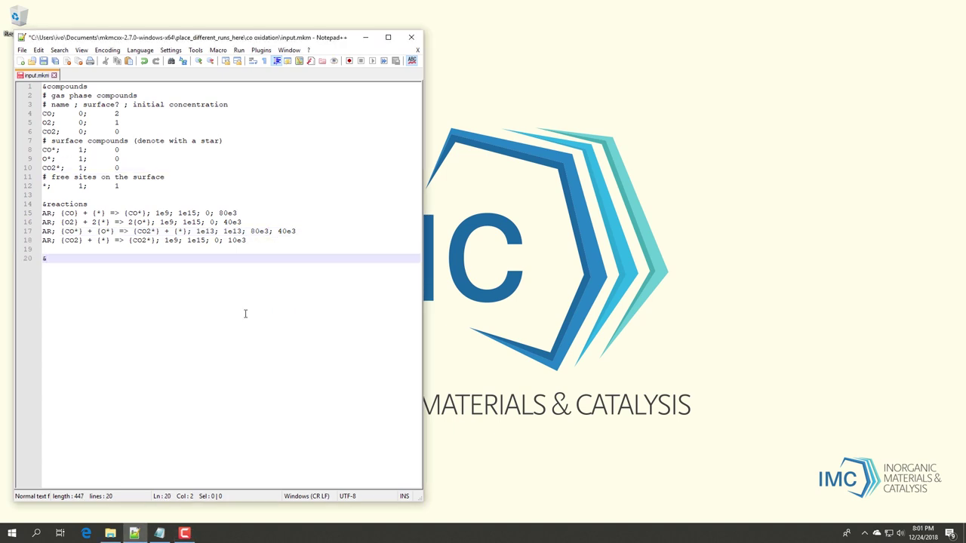
pyautogui.write('settings')
pyautogui.press('Return')
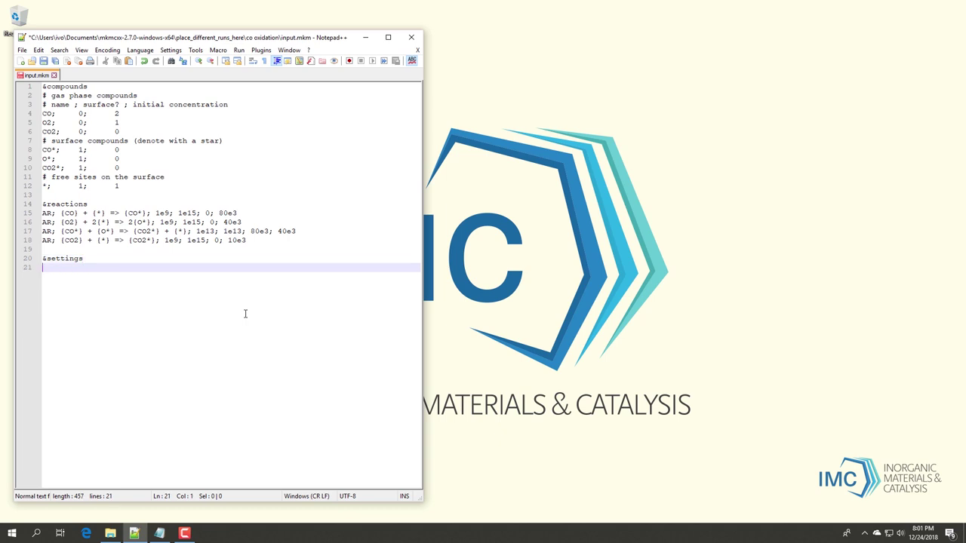
pyautogui.write('TYPE = SEQUENCERUN')
pyautogui.press('Return')
pyautogui.write('PRESSURE = ')
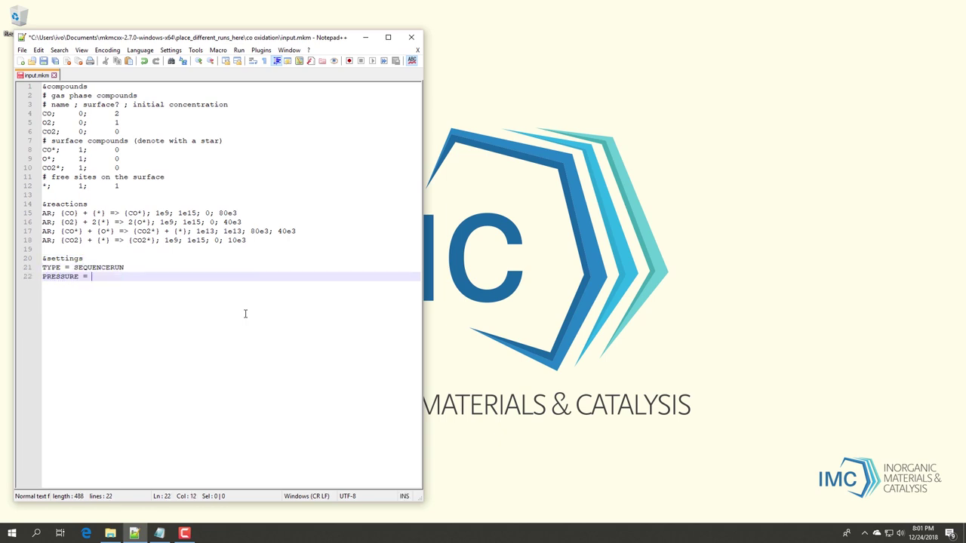
pyautogui.write('1')
pyautogui.press('Home')
pyautogui.press('Return')
pyautogui.press('Up')
pyautogui.write('# pressure i')
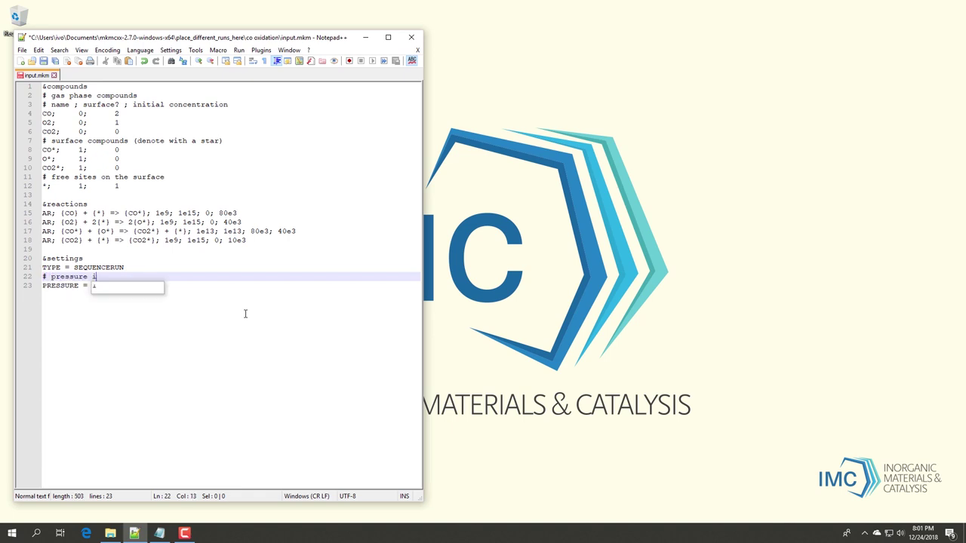
pyautogui.write('n bar')
pyautogui.press('Down')
pyautogui.press('End')
pyautogui.press('Return')
# Start the &runs section with a temperature; simulation time; atol; rtol header and run 500;10; 1e-8; 1e-8
pyautogui.press('Return')
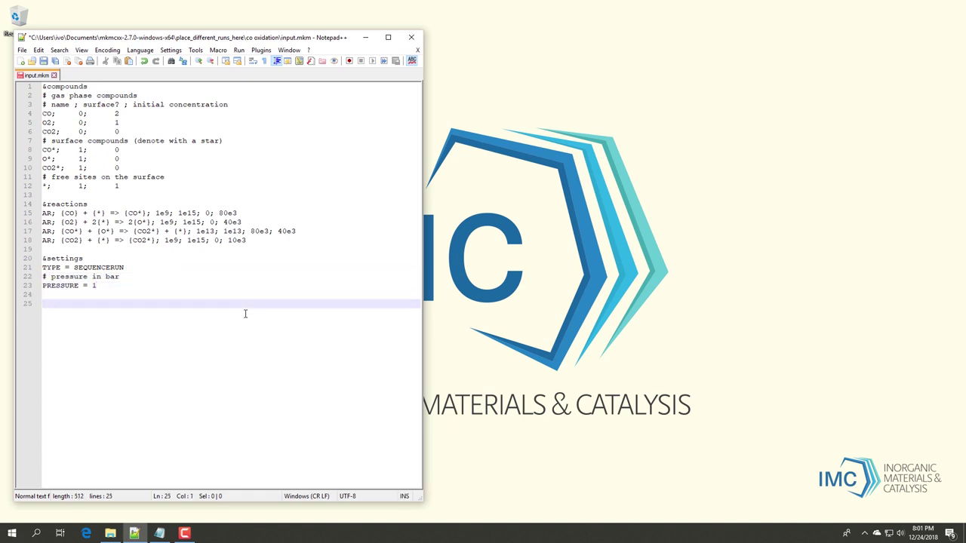
pyautogui.write('&runs')
pyautogui.press('Return')
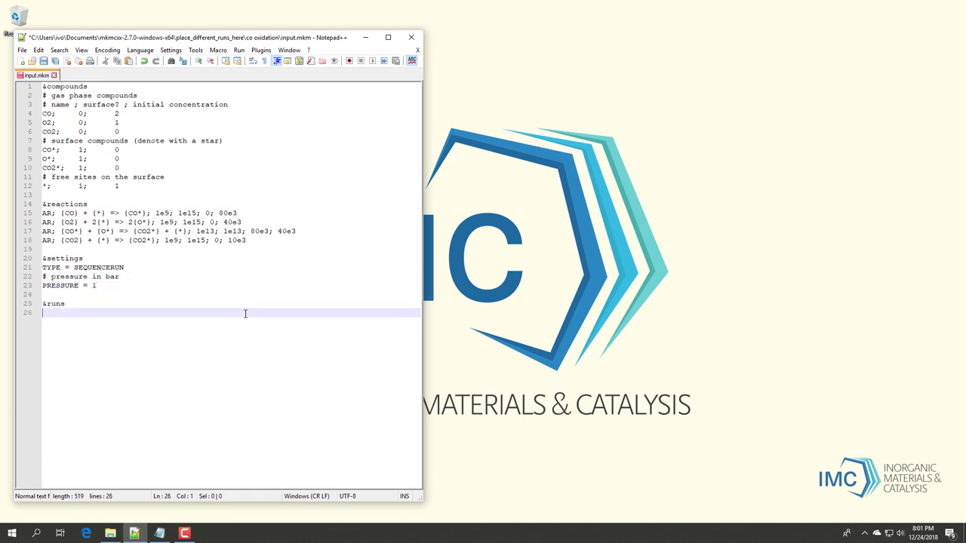
pyautogui.write('#temperature ; simulation time; ato')
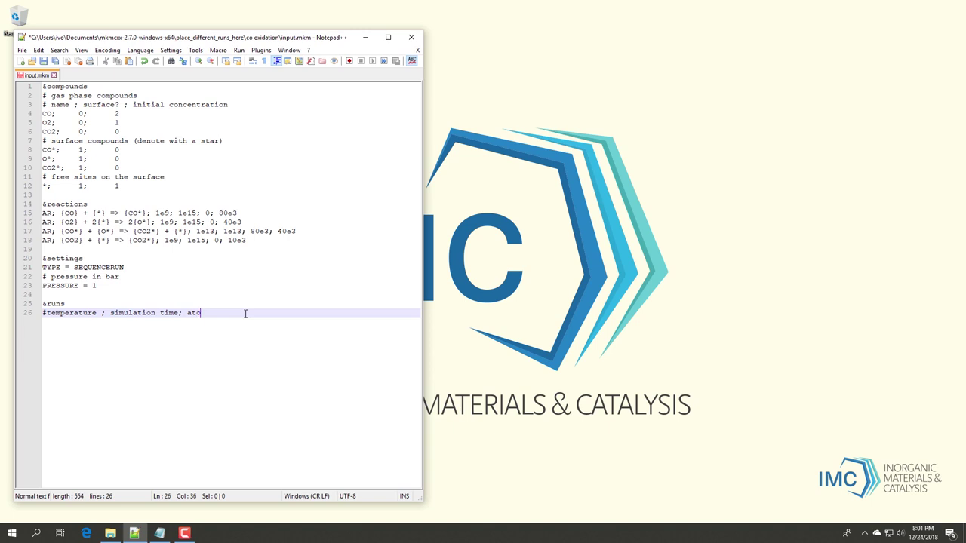
pyautogui.press('BackSpace')
pyautogui.press('BackSpace')
pyautogui.write('tol; rtol')
pyautogui.press('Return')
pyautogui.write('500')
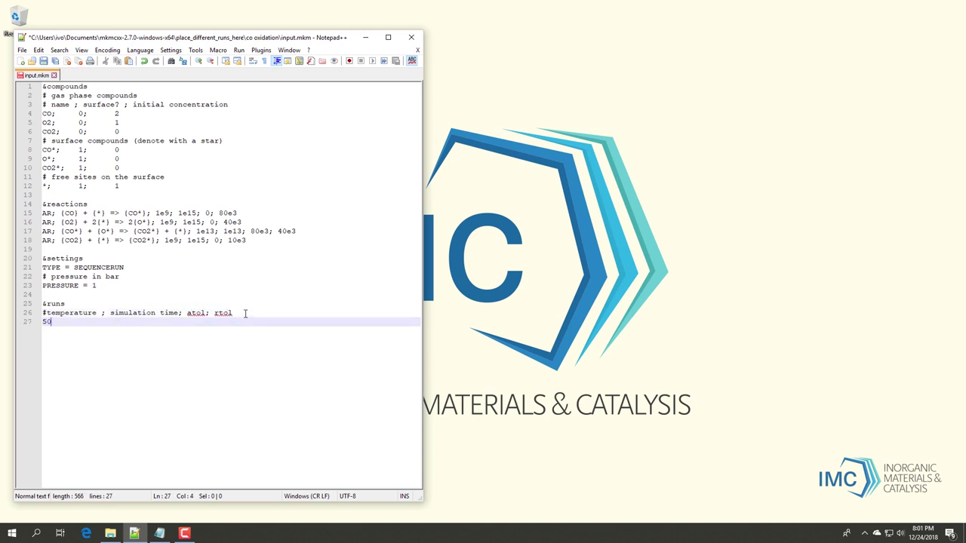
pyautogui.write(';10; 1e-8; 1e-8')
# Duplicate the first run line and change its temperature to 550
pyautogui.press('Escape')
pyautogui.press('Home')
pyautogui.press('Home')
pyautogui.hotkey('shift', 'End')
pyautogui.hotkey('ctrl', 'c')
pyautogui.press('End')
pyautogui.press('Return')
pyautogui.hotkey('ctrl', 'v')
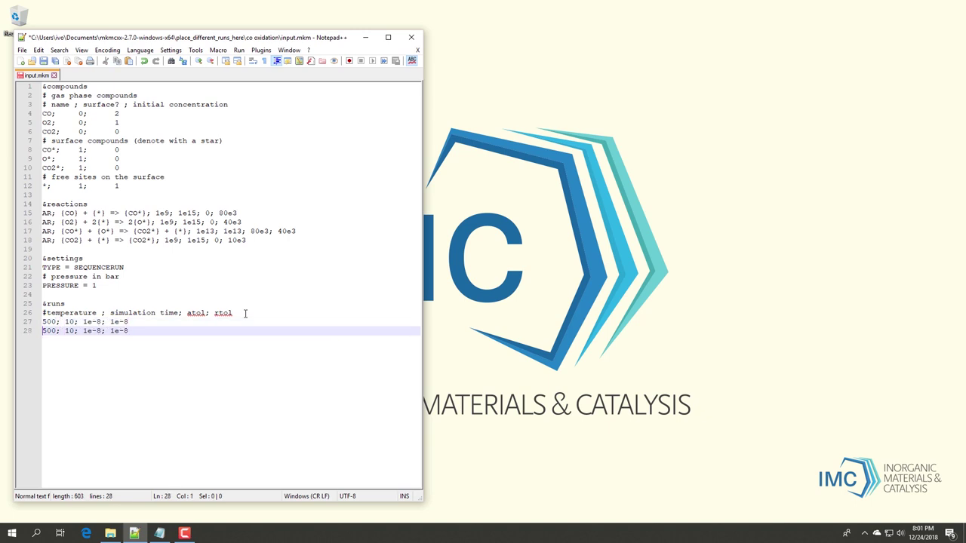
pyautogui.press('Home')
pyautogui.press('Right')
pyautogui.press('Delete')
pyautogui.write('5')
# Copy the 500 and 550 run lines and paste them several more times below
pyautogui.press('Up')
pyautogui.hotkey('shift', 'Down')
pyautogui.hotkey('shift', 'End')
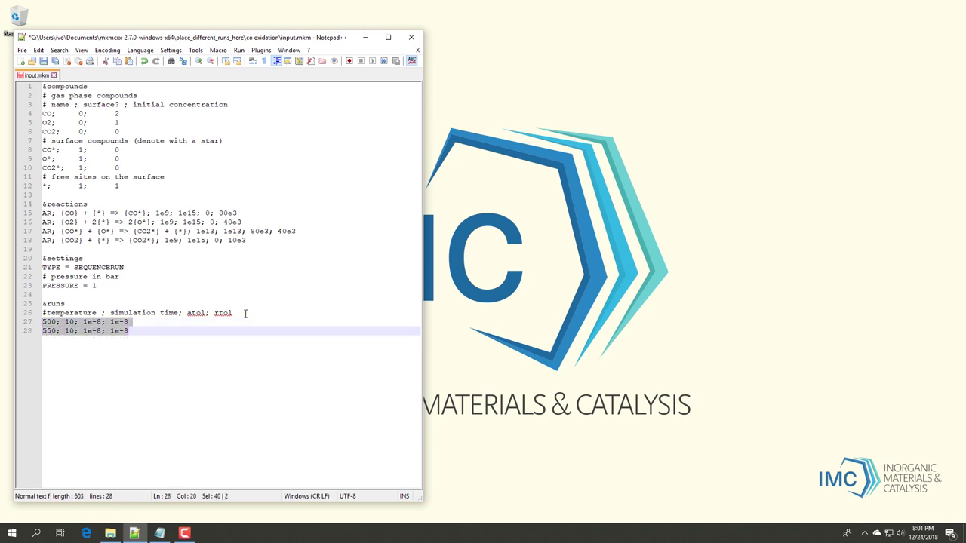
pyautogui.hotkey('ctrl', 'c')
pyautogui.press('End')
pyautogui.press('Return')
pyautogui.hotkey('ctrl', 'v')
pyautogui.press('Return')
pyautogui.hotkey('ctrl', 'v')
pyautogui.press('Return')
pyautogui.hotkey('ctrl', 'v')
pyautogui.press('Return')
pyautogui.hotkey('ctrl', 'v')
pyautogui.press('Return')
pyautogui.hotkey('ctrl', 'v')
pyautogui.press('Return')
pyautogui.hotkey('ctrl', 'v')
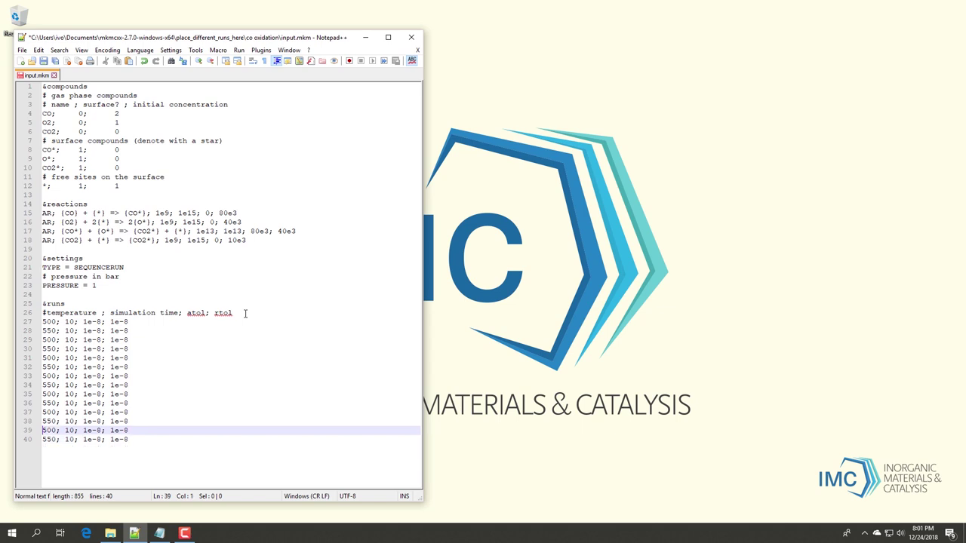
pyautogui.press('Home')
pyautogui.press('Up')
pyautogui.press('Up')
pyautogui.press('Up')
pyautogui.press('Up')
pyautogui.press('Up')
pyautogui.press('Up')
pyautogui.press('Up')
pyautogui.press('Up')
pyautogui.press('Up')
pyautogui.press('Up')
pyautogui.press('Up')
# Change the copied run temperatures to 600, 650, 700 and 750
pyautogui.press('Delete')
pyautogui.write('6')
pyautogui.press('Down')
pyautogui.press('Left')
pyautogui.press('Delete')
pyautogui.write('6')
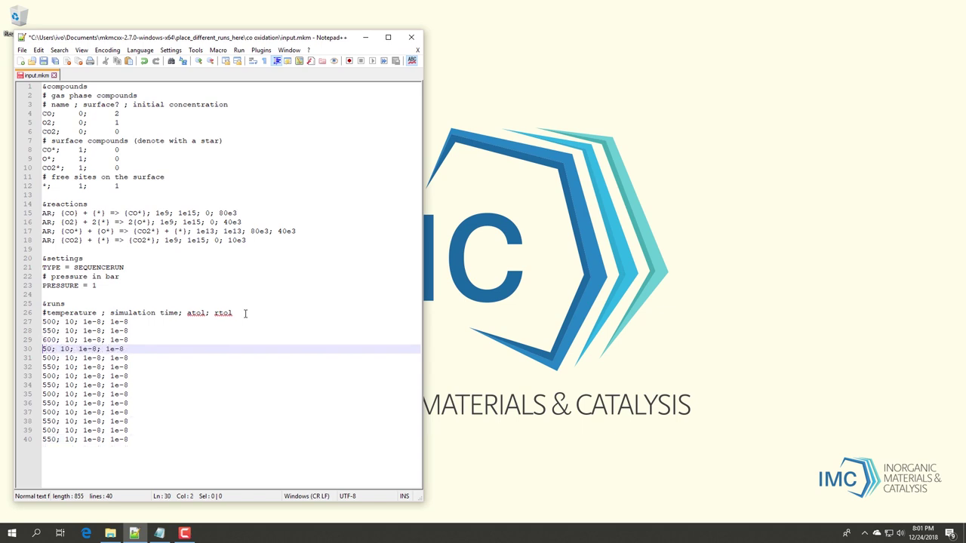
pyautogui.press('Down')
pyautogui.press('Left')
pyautogui.press('Delete')
pyautogui.write('7')
pyautogui.press('Down')
pyautogui.press('Left')
pyautogui.press('Delete')
pyautogui.write('7')
# Change the following run temperatures to 800, 850, 900, 950 and 1000
pyautogui.press('Left')
pyautogui.press('Delete')
pyautogui.write('8')
pyautogui.press('Down')
pyautogui.press('Left')
pyautogui.press('Delete')
pyautogui.write('8')
pyautogui.press('Down')
pyautogui.press('Left')
pyautogui.press('Delete')
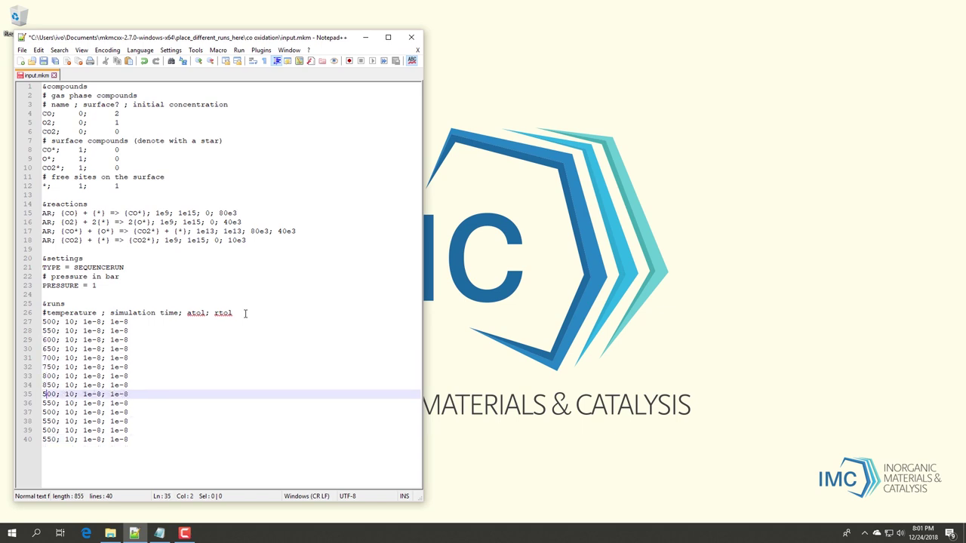
pyautogui.write('9')
pyautogui.press('Down')
pyautogui.press('Left')
pyautogui.press('Delete')
pyautogui.write('9')
# Set the last runs to 1050 and 1100 and remove the extra final line
pyautogui.press('Left')
pyautogui.press('Delete')
pyautogui.write('10')
pyautogui.press('Down')
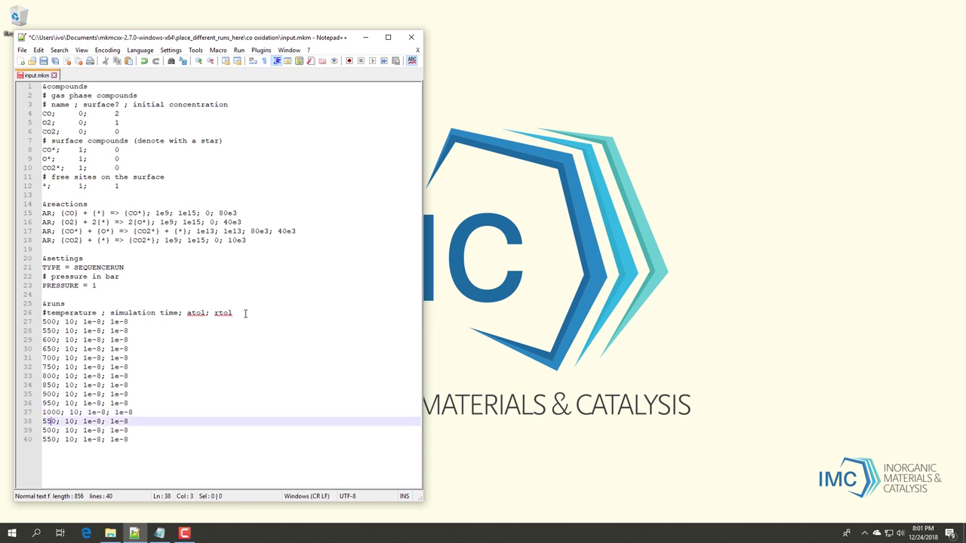
pyautogui.press('Left')
pyautogui.press('Left')
pyautogui.press('Delete')
pyautogui.write('10')
pyautogui.press('Down')
pyautogui.press('Left')
pyautogui.press('Left')
pyautogui.press('Delete')
pyautogui.write('11')
pyautogui.press('End')
pyautogui.hotkey('ctrl', 'shift', 'End')
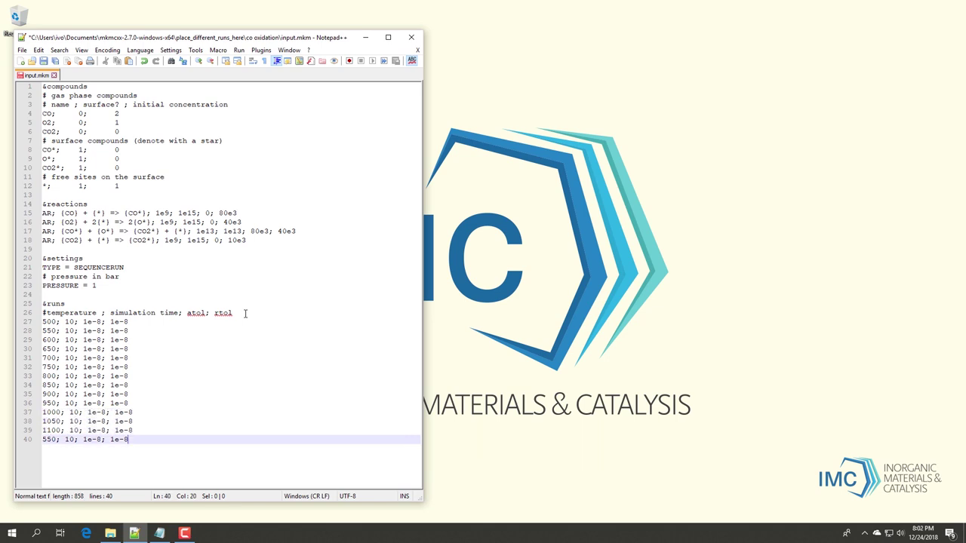
pyautogui.press('Delete')
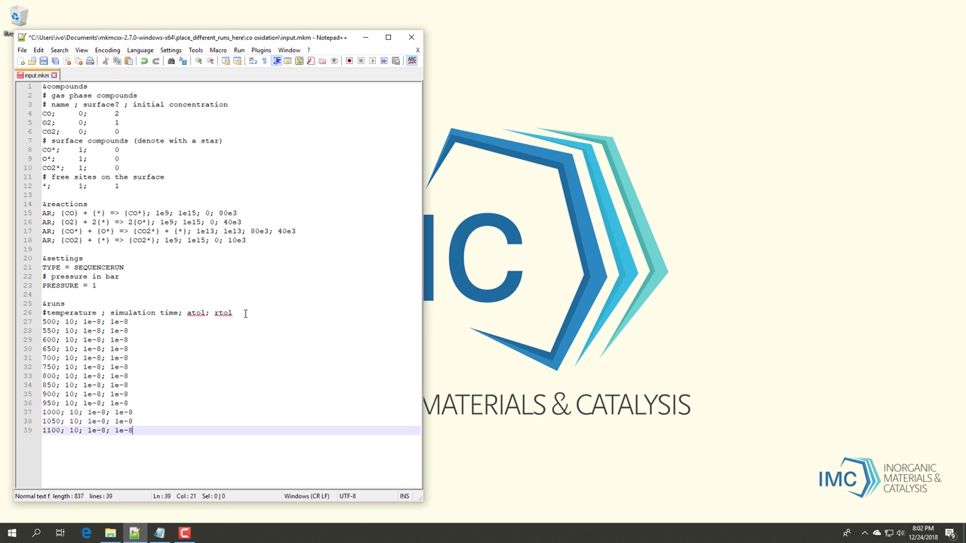
# Save the file as input_co_oxidation.mkm with Save as type set to All types (*.*)
pyautogui.click(22, 50)
pyautogui.click(56, 139)
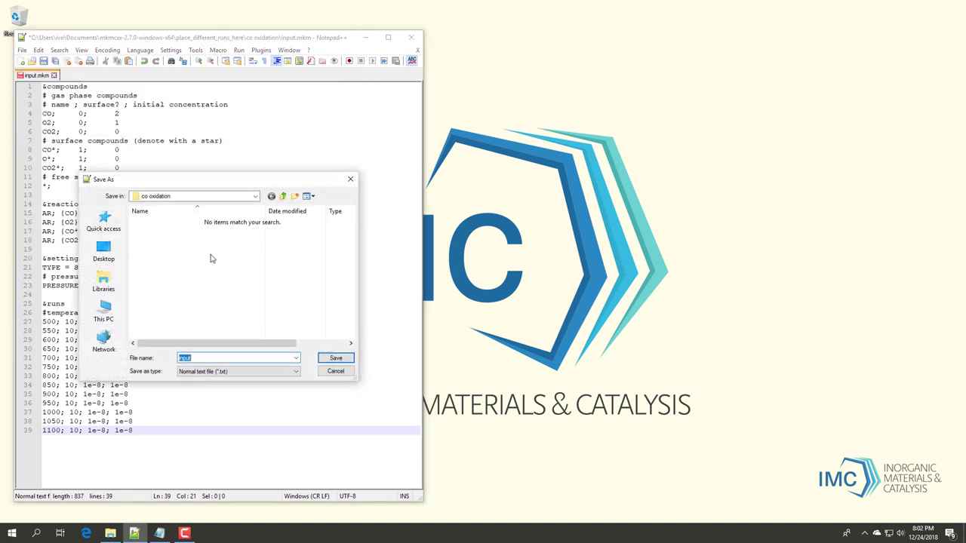
pyautogui.click(201, 358)
pyautogui.write('_co_oxidation.mkm')
pyautogui.click(295, 372)
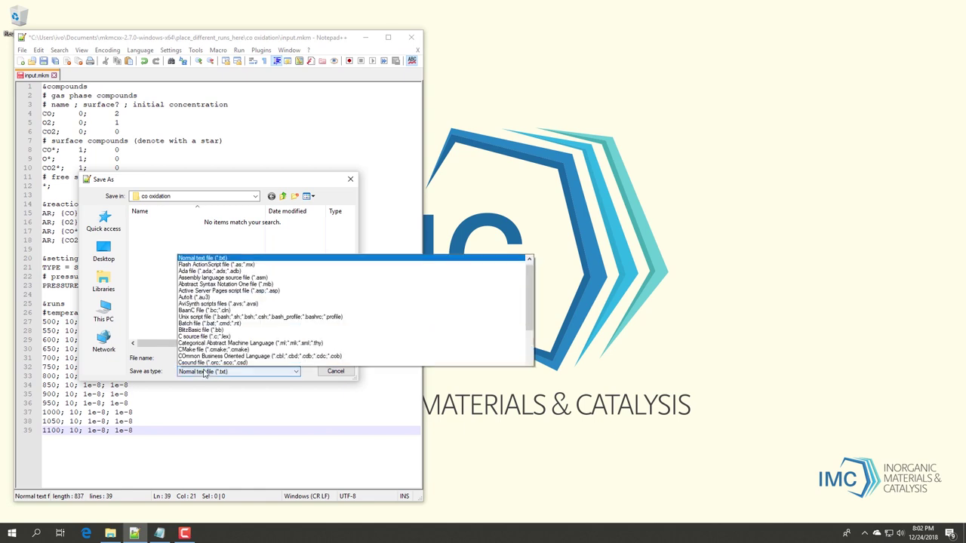
pyautogui.scroll(10, 340, 264)
pyautogui.click(302, 176)
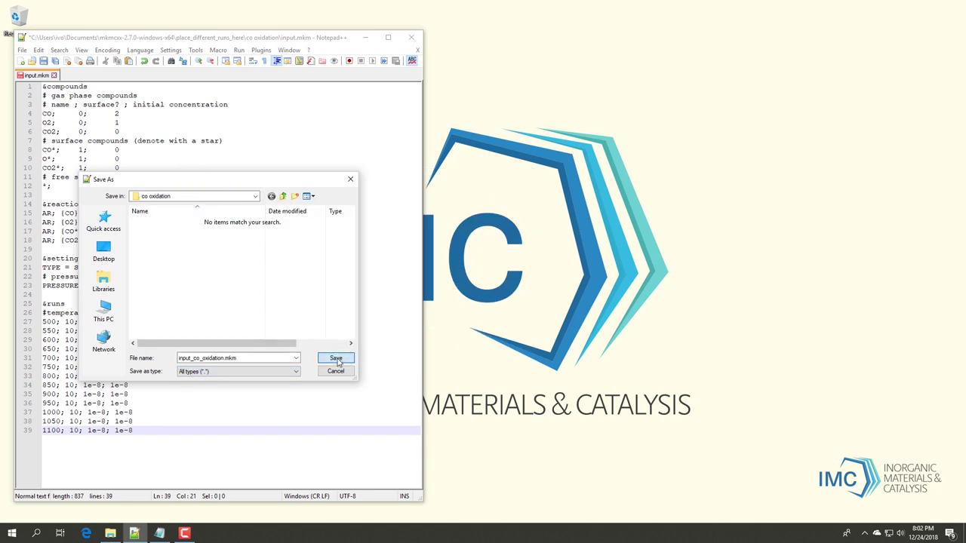
pyautogui.click(336, 359)
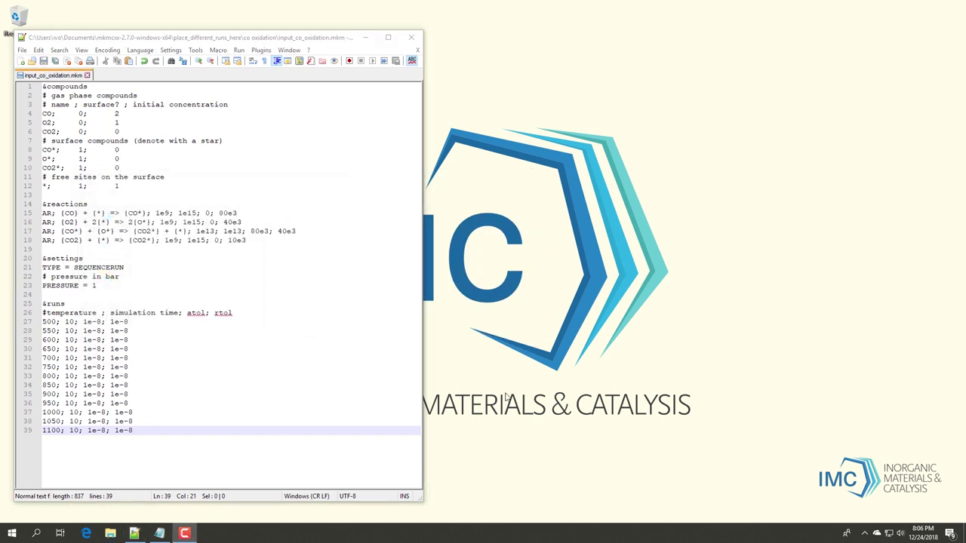
# Open input_co_oxidation.mkm's folder from Recent files and copy the co oxidation folder path
pyautogui.click(112, 536)
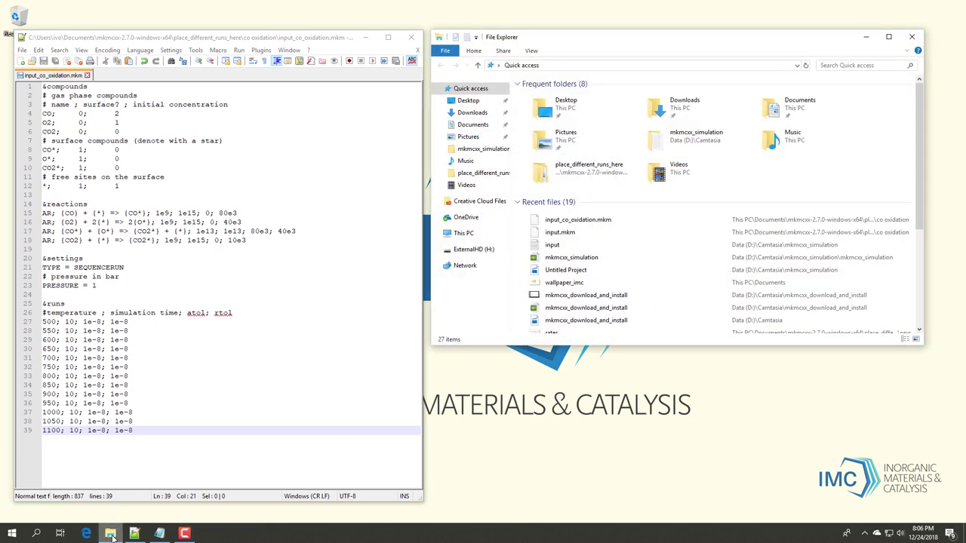
pyautogui.rightClick(579, 223)
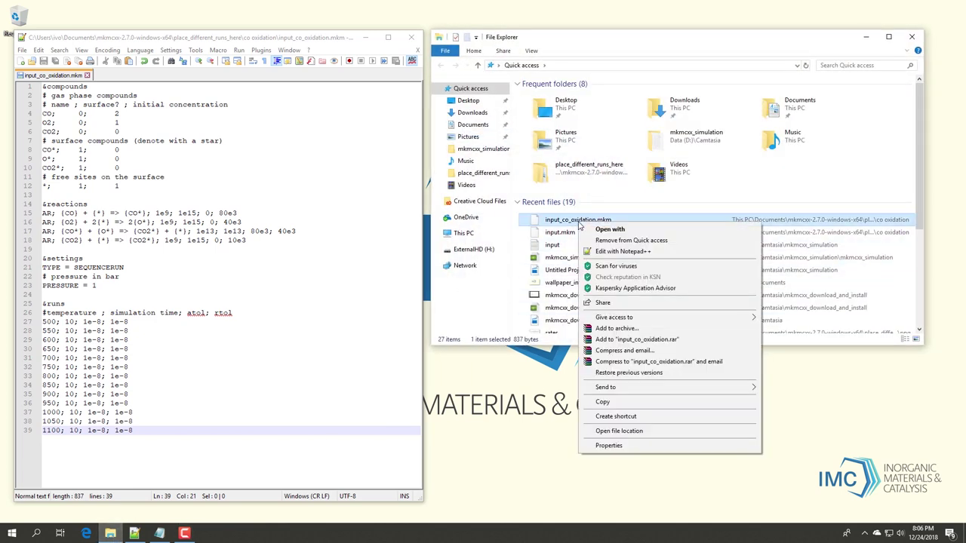
pyautogui.click(615, 431)
pyautogui.click(765, 66)
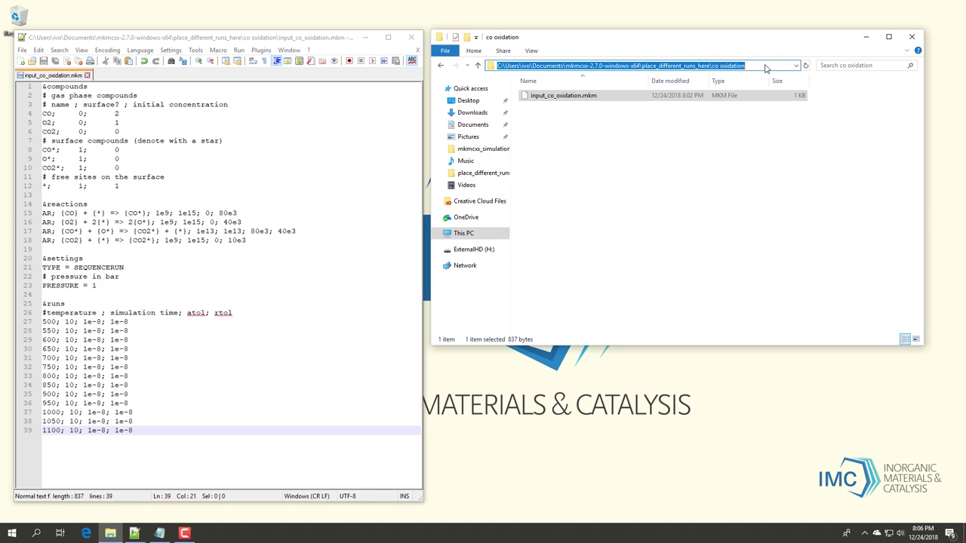
pyautogui.press('super')
# Open Command Prompt and cd into the pasted co oxidation folder path
pyautogui.write('cmd')
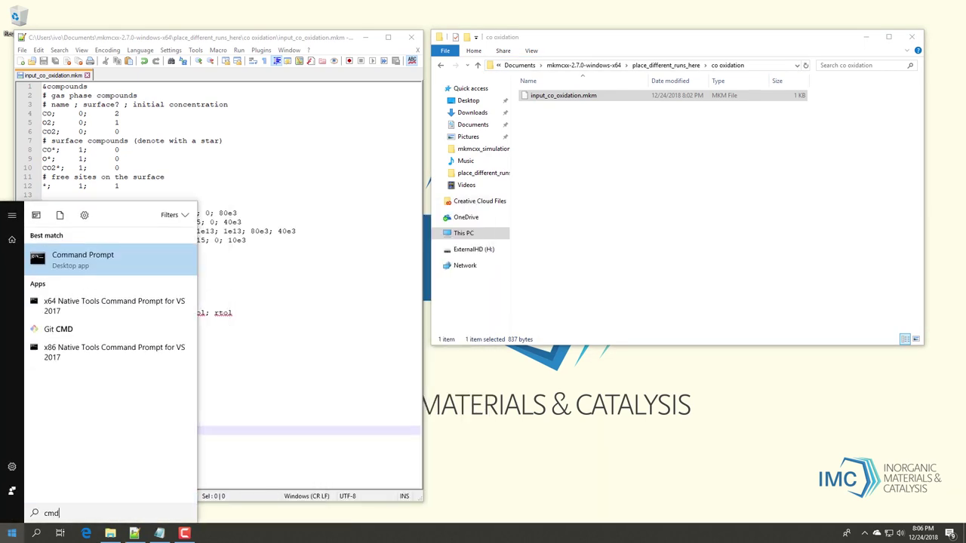
pyautogui.press('Return')
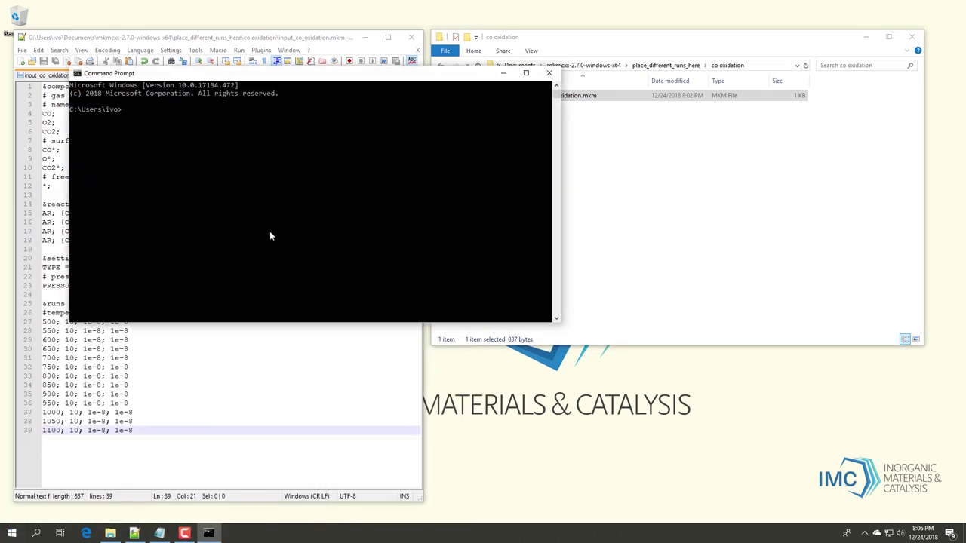
pyautogui.write('cd')
pyautogui.hotkey('ctrl', 'v')
pyautogui.press('Return')
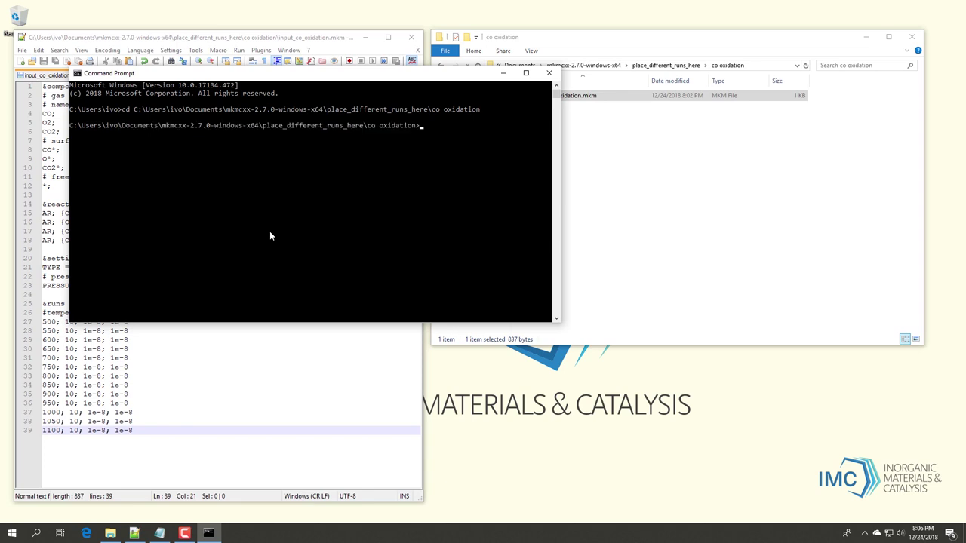
# List the folder with dir, then run ..\..\bin\mkmcxx.exe -i input_co_oxidation.mkm
pyautogui.write('cd')
pyautogui.press('BackSpace')
pyautogui.press('BackSpace')
pyautogui.write('dir')
pyautogui.press('Return')
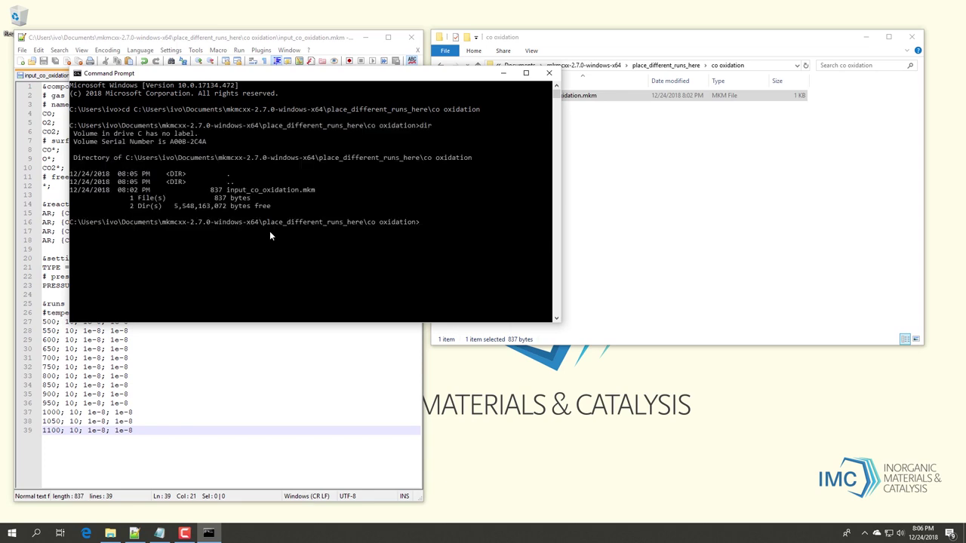
pyautogui.write('..\\..\\bin\\mkmcxx.exe -i in')
pyautogui.press('Tab')
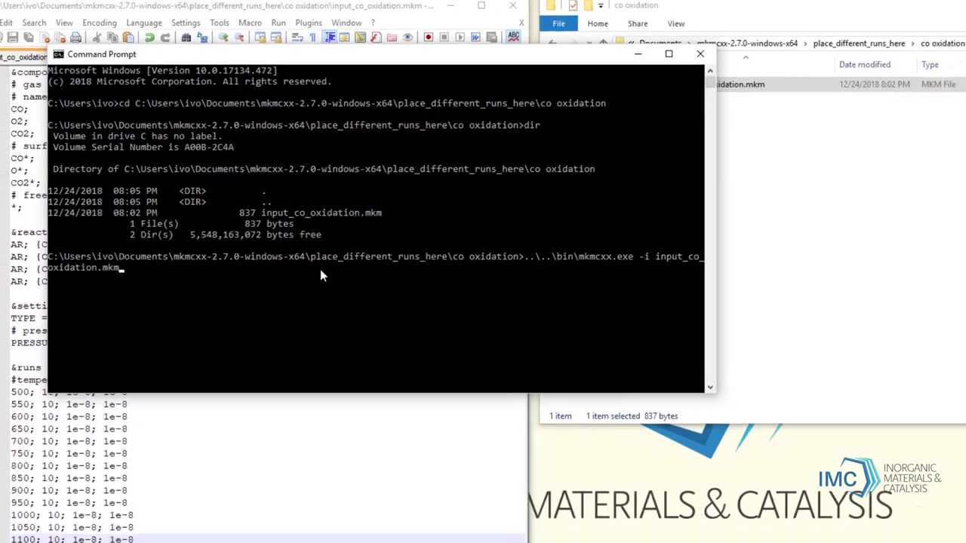
pyautogui.press('Return')
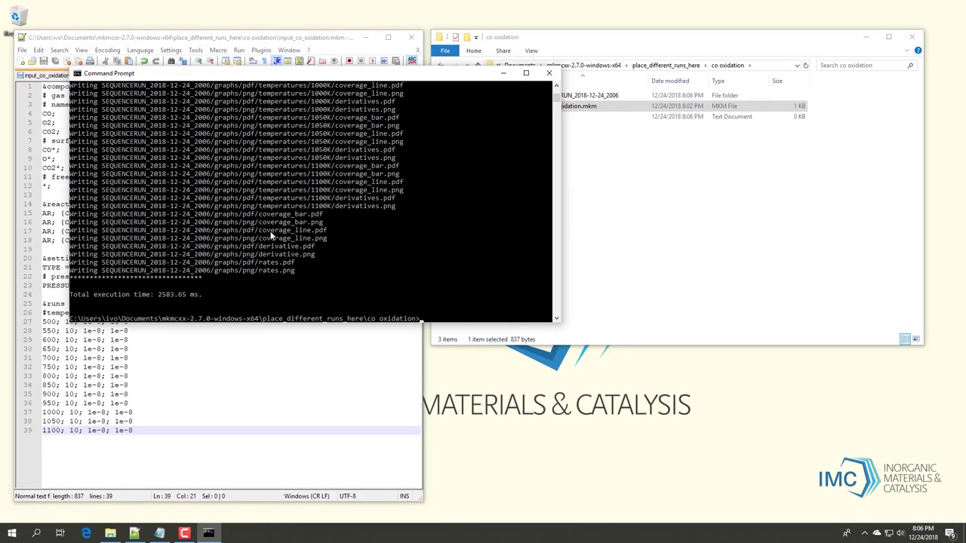
# Exit Command Prompt and view the derivative graph in SEQUENCERUN_2018-12-24_2006\graphs\png
pyautogui.write('exit')
pyautogui.press('Return')
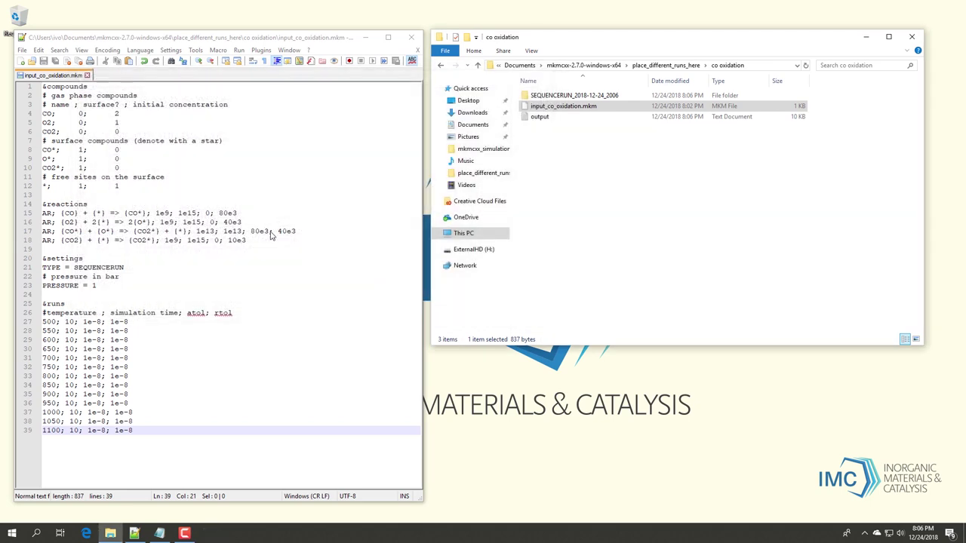
pyautogui.doubleClick(569, 96)
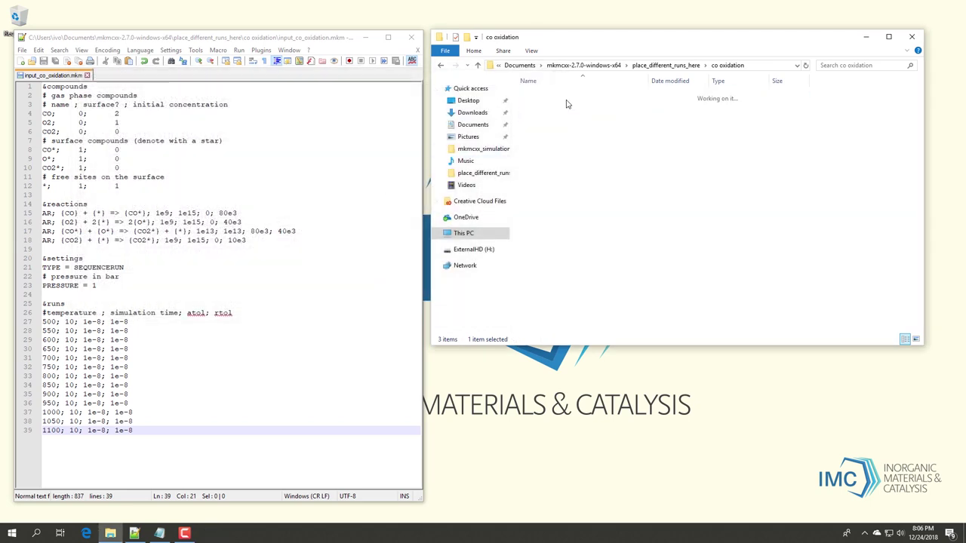
pyautogui.doubleClick(539, 232)
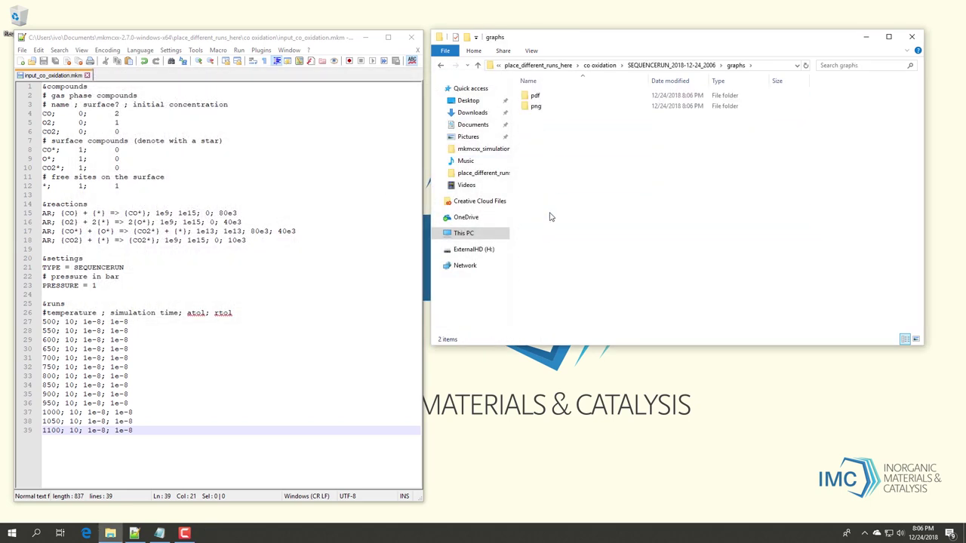
pyautogui.doubleClick(538, 114)
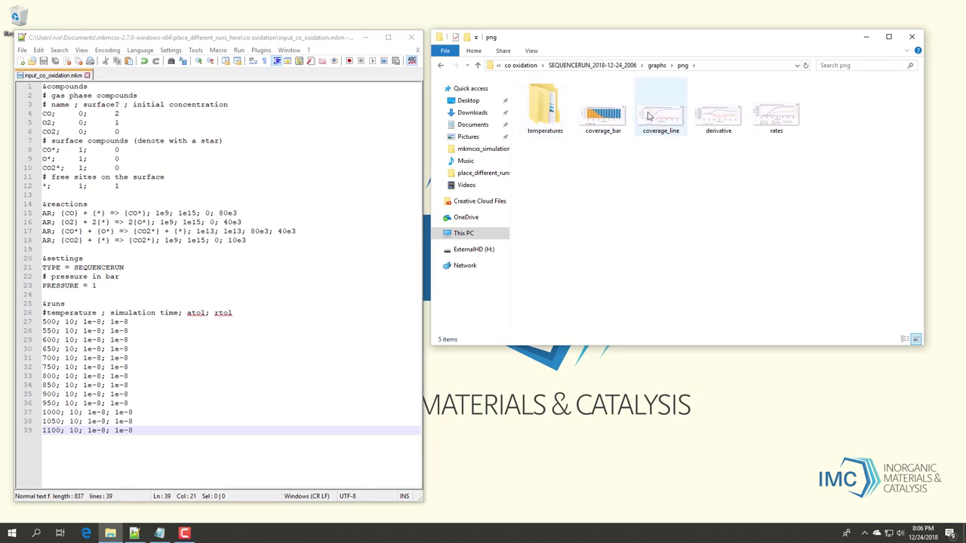
pyautogui.doubleClick(723, 122)
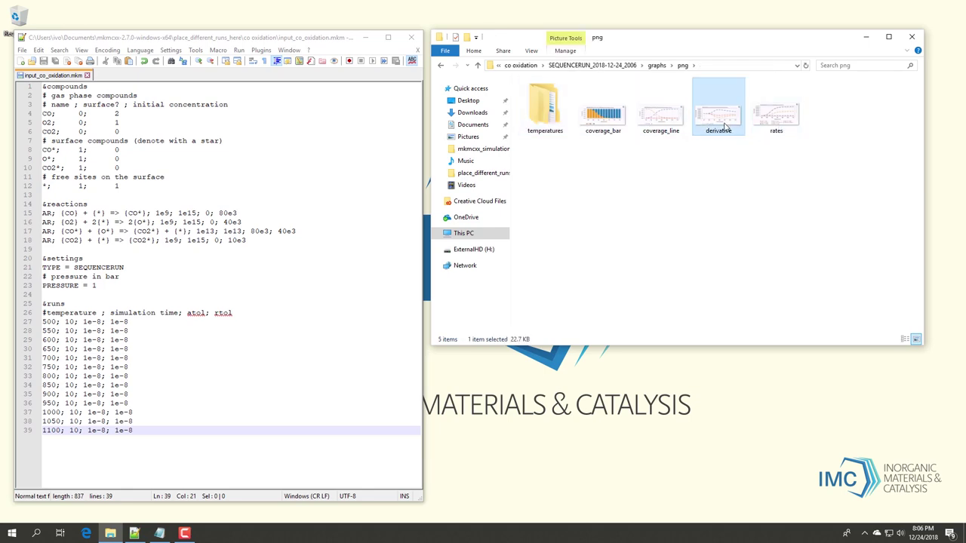